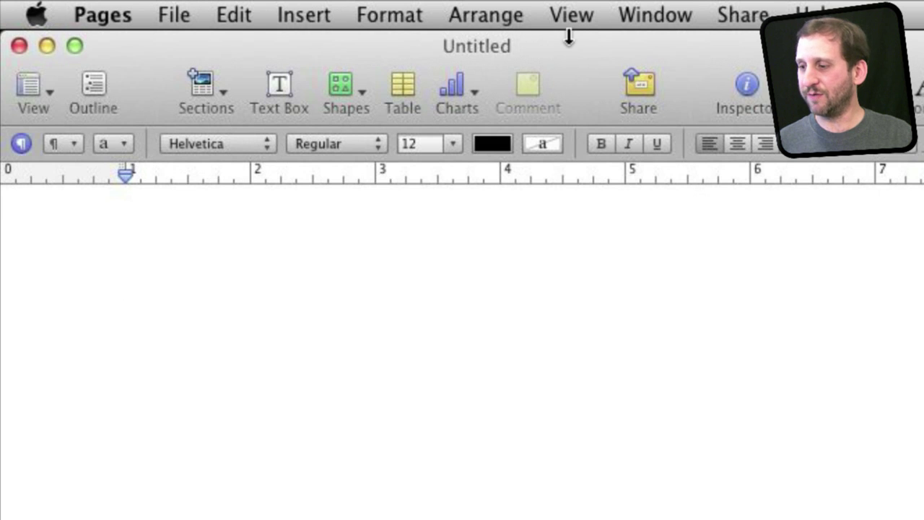
Add a left tab stop at about 2.25 inches on the ruler for the blank document's first line.
click(572, 16)
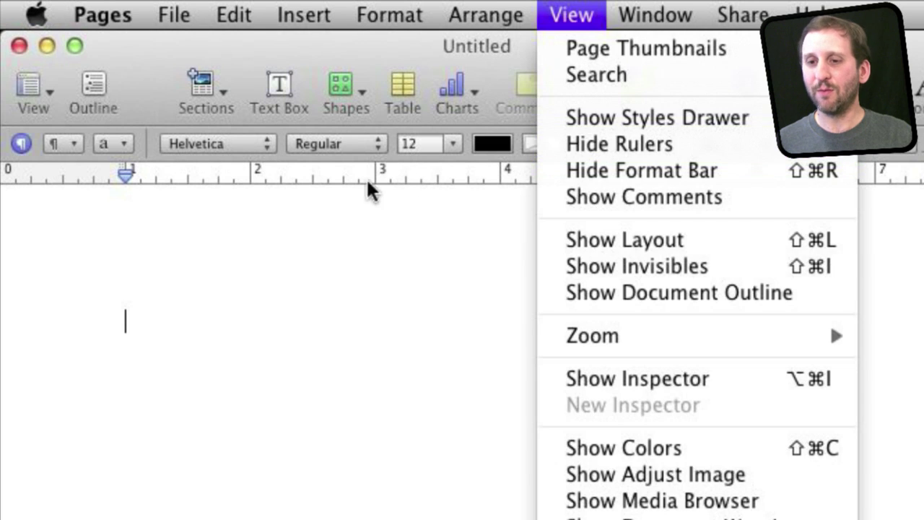
click(241, 185)
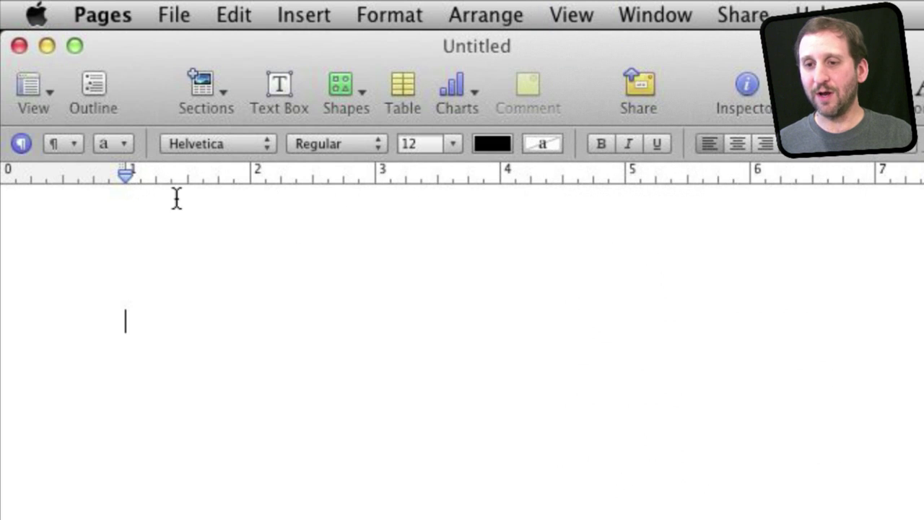
mouse_move(197, 175)
mouse_down()
mouse_move(234, 173)
mouse_move(306, 192)
mouse_move(266, 174)
mouse_move(197, 187)
mouse_up()
mouse_move(285, 173)
mouse_down()
mouse_move(317, 173)
mouse_move(285, 173)
mouse_move(321, 270)
mouse_move(286, 131)
mouse_move(287, 90)
mouse_move(277, 174)
mouse_up()
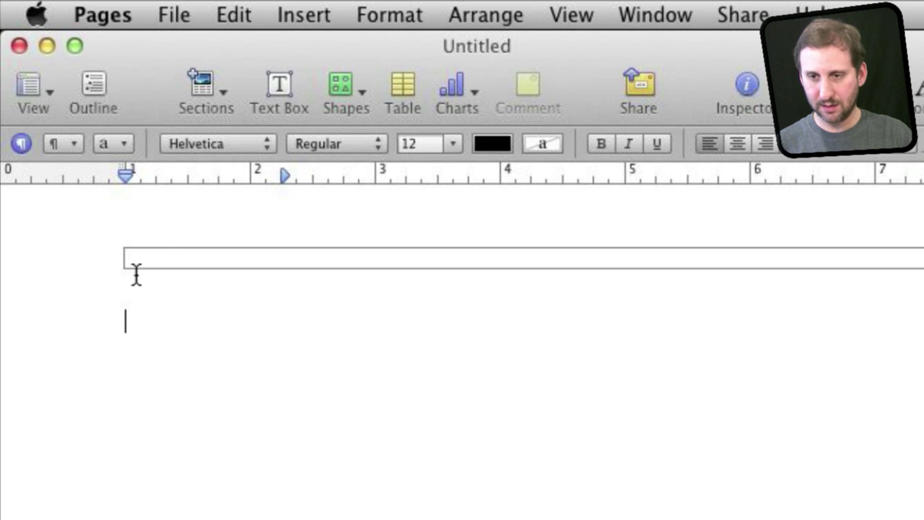
Enter two tab-separated rows, "This" and "That" on the first line, "This" and "Other" on the second.
text(This)
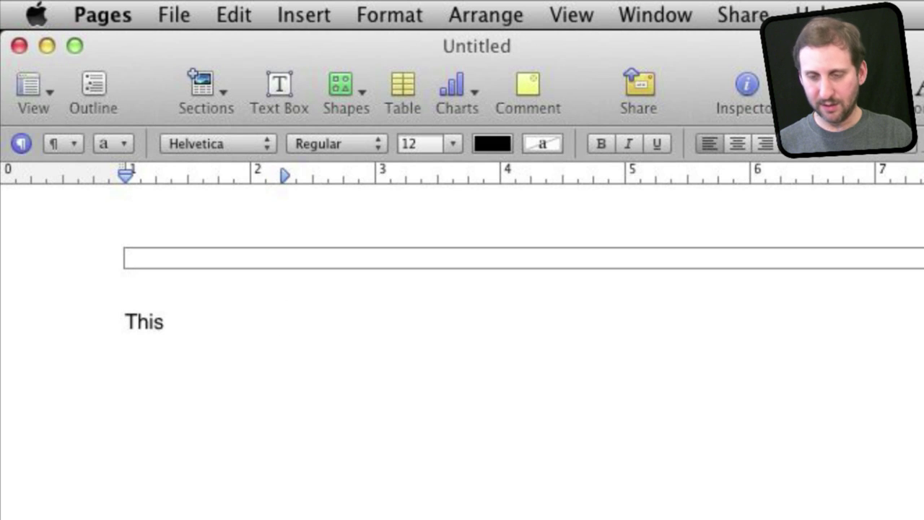
text(That )
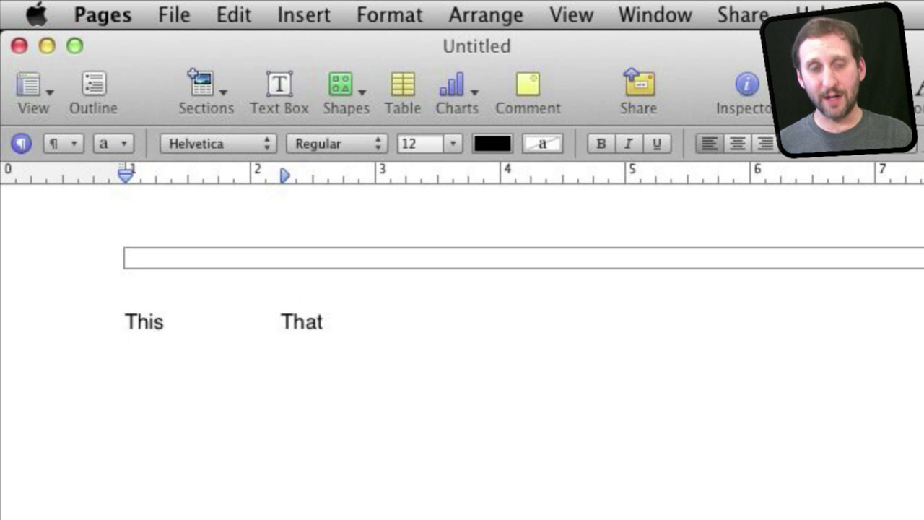
text(This	)
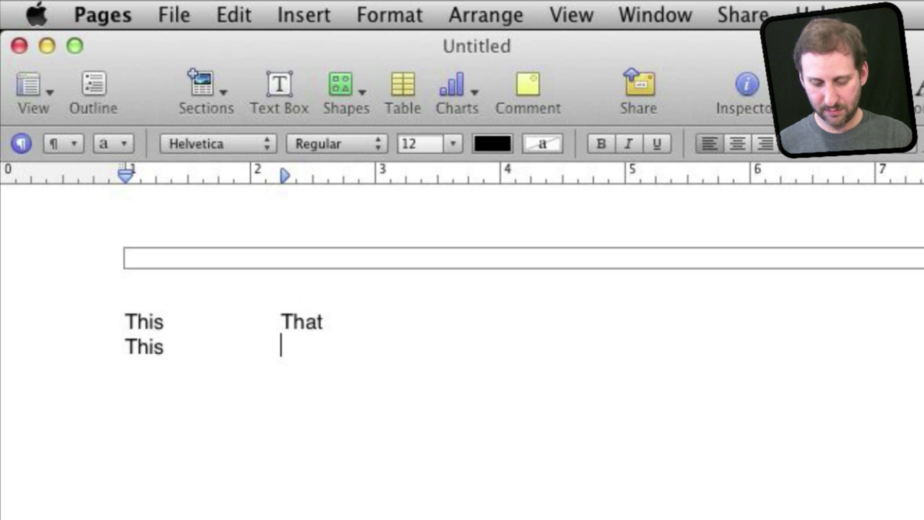
text(Other)
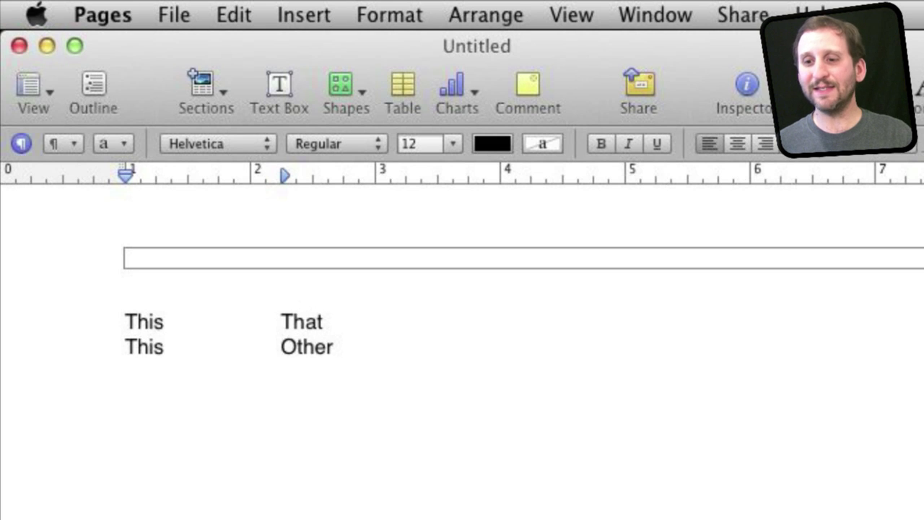
Add a tab stop at 4 inches to the first line and enter "Something else" at that stop.
click(364, 325)
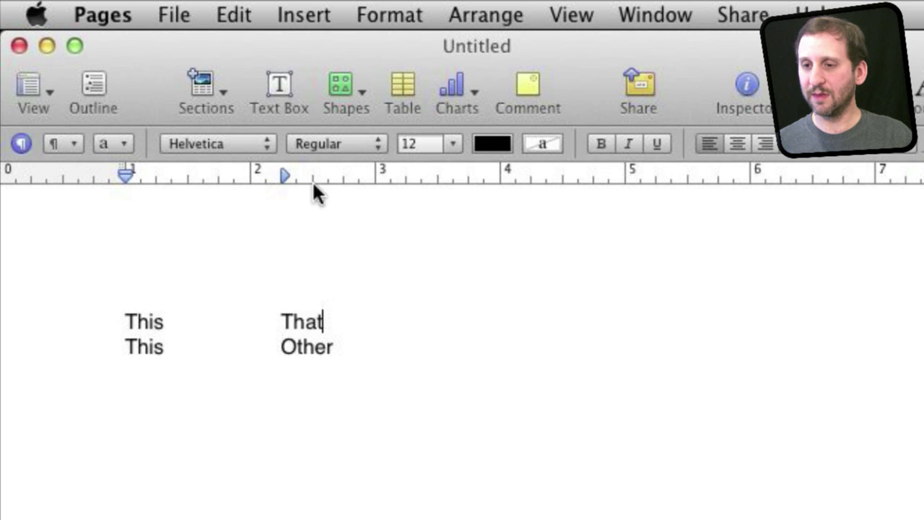
drag(442, 175, 504, 176)
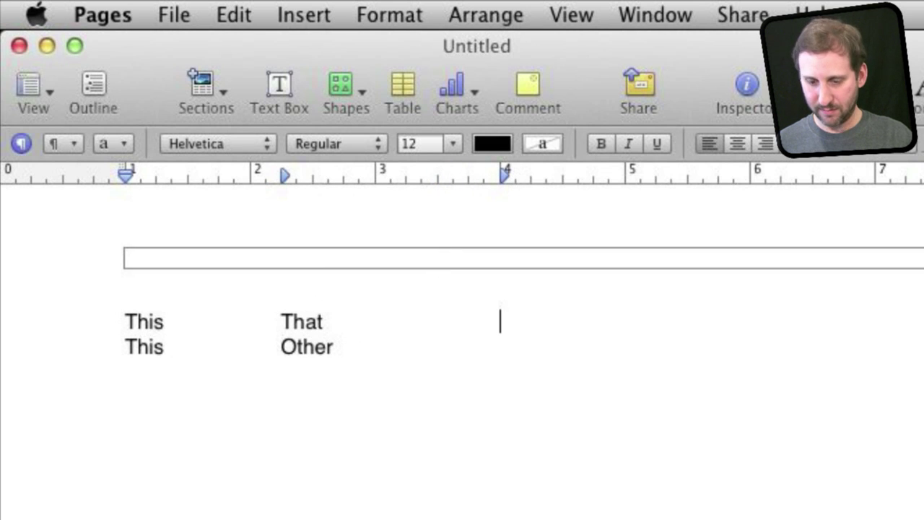
key(Tab)
text(Something else)
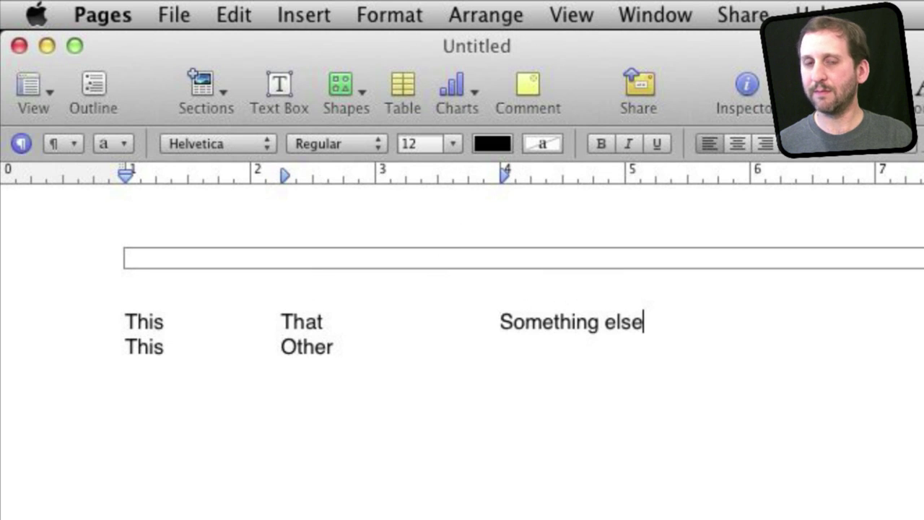
Compare the tab stops of the two lines and apply the 4-inch tab stop to both of them.
click(677, 319)
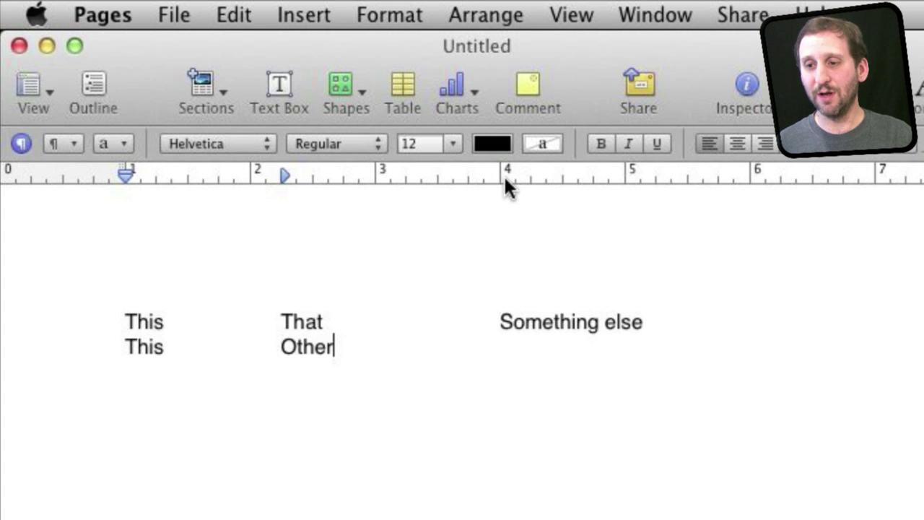
click(515, 325)
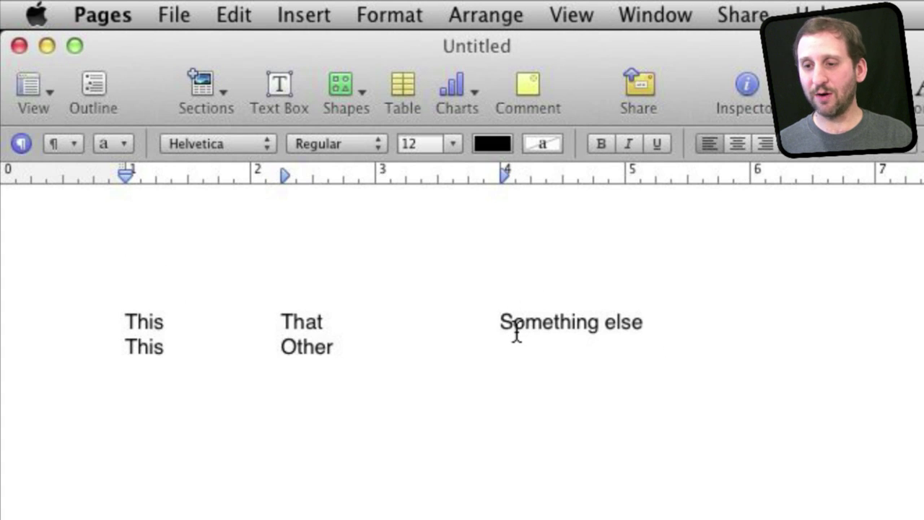
click(408, 352)
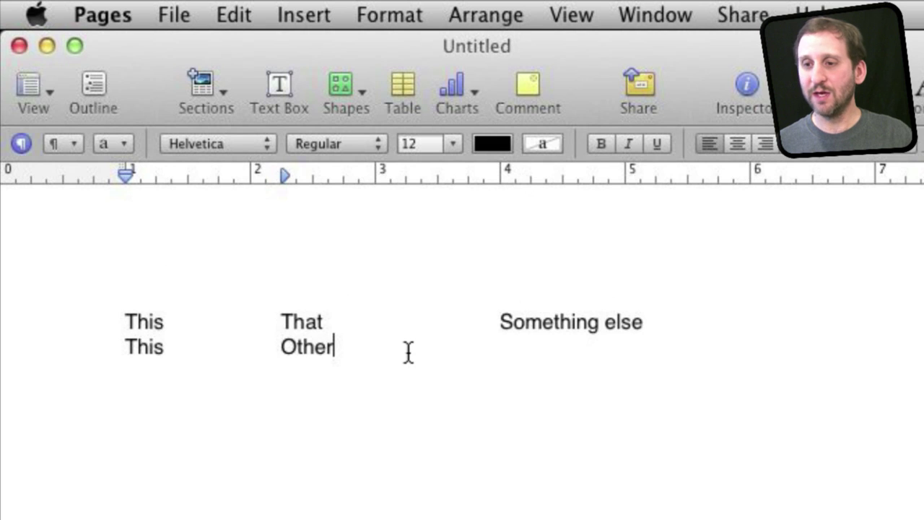
drag(443, 361, 246, 301)
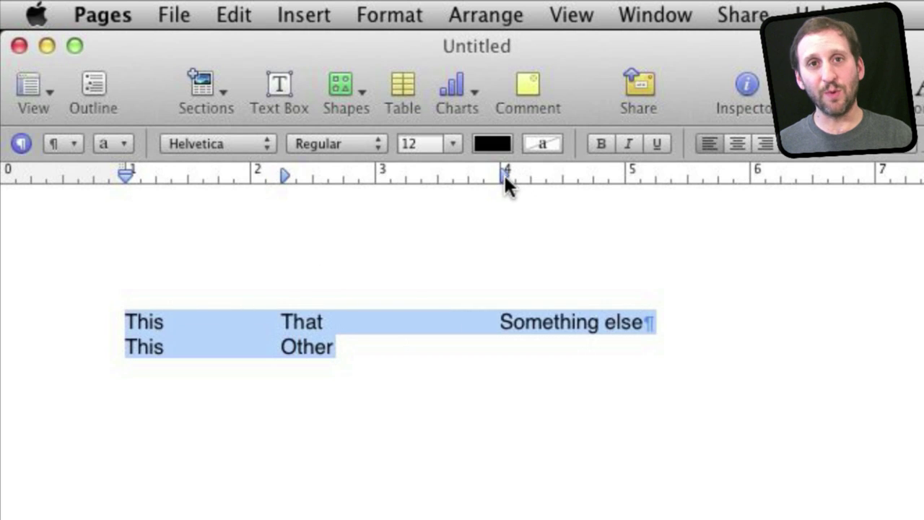
mouse_move(504, 173)
mouse_down()
mouse_move(583, 217)
mouse_move(502, 173)
mouse_up()
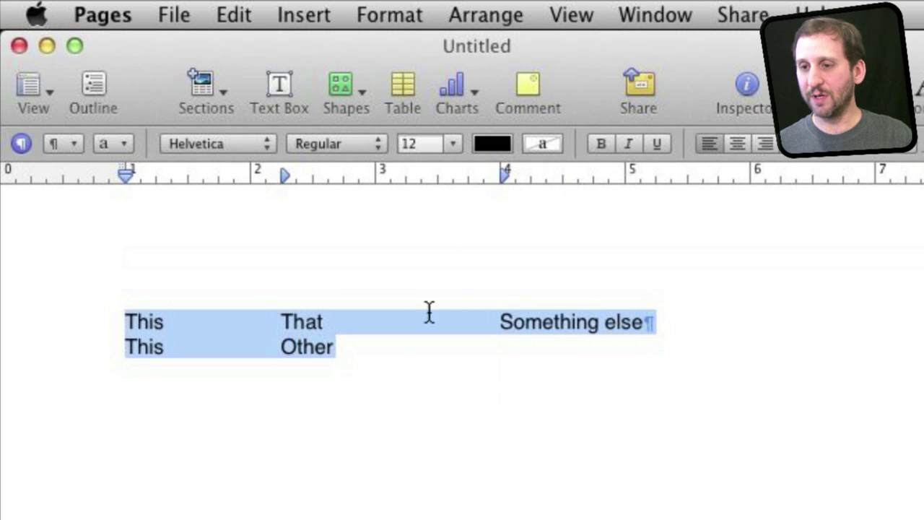
click(381, 340)
mouse_move(501, 173)
mouse_down()
mouse_move(512, 179)
mouse_move(496, 175)
mouse_up()
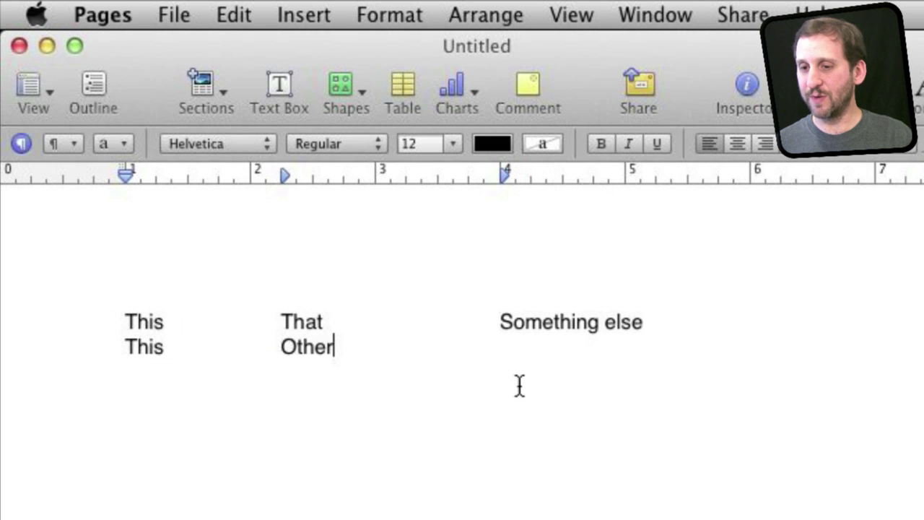
Add another left tab stop at about 5.75 inches to both lines of text.
drag(520, 342, 243, 291)
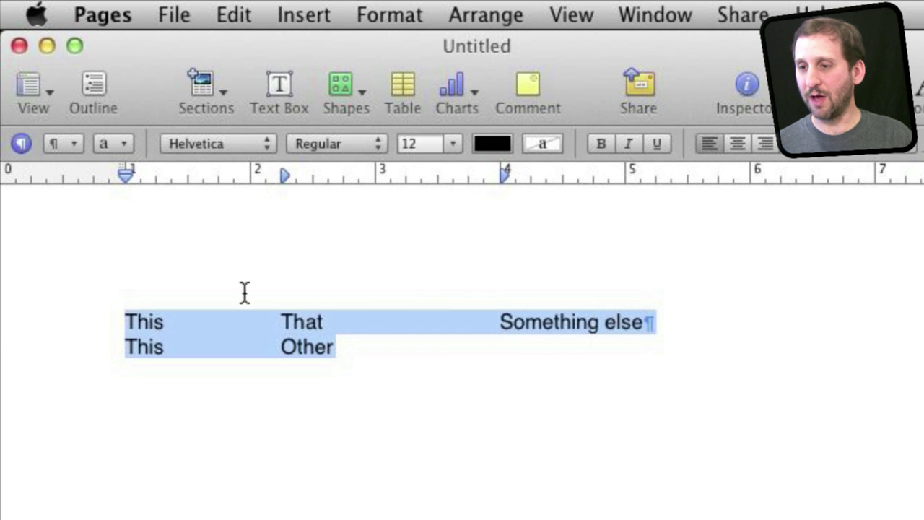
drag(641, 177, 720, 178)
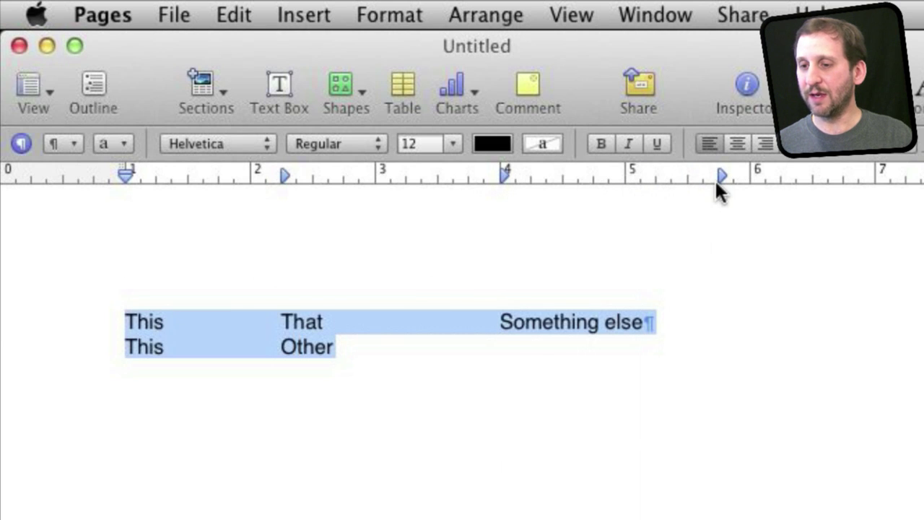
Add "And another thing" to the second row, plus two tabbed rows reading "Every, None, Always" and "One, Two, Three".
click(570, 319)
click(509, 348)
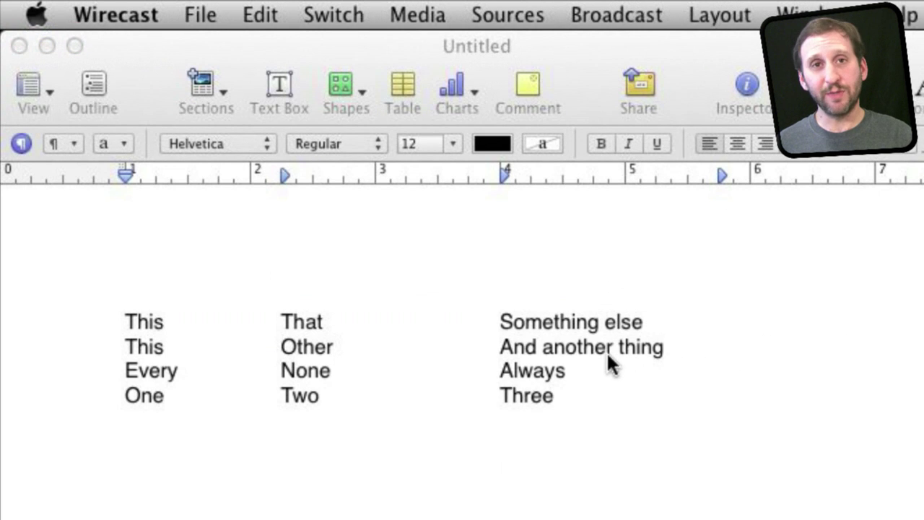
click(562, 399)
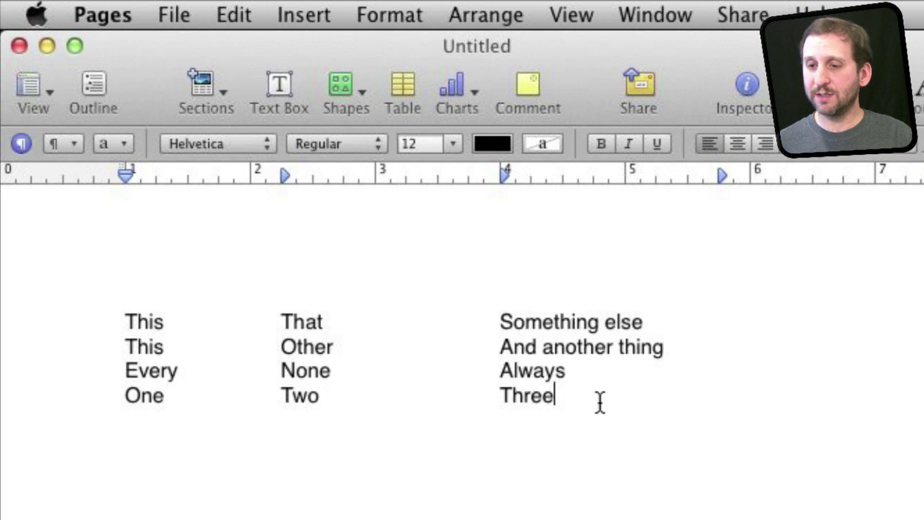
For all four rows, move the 4-inch tab stop to about 3.5 inches and the first one to about 2.1 inches.
drag(598, 402, 109, 279)
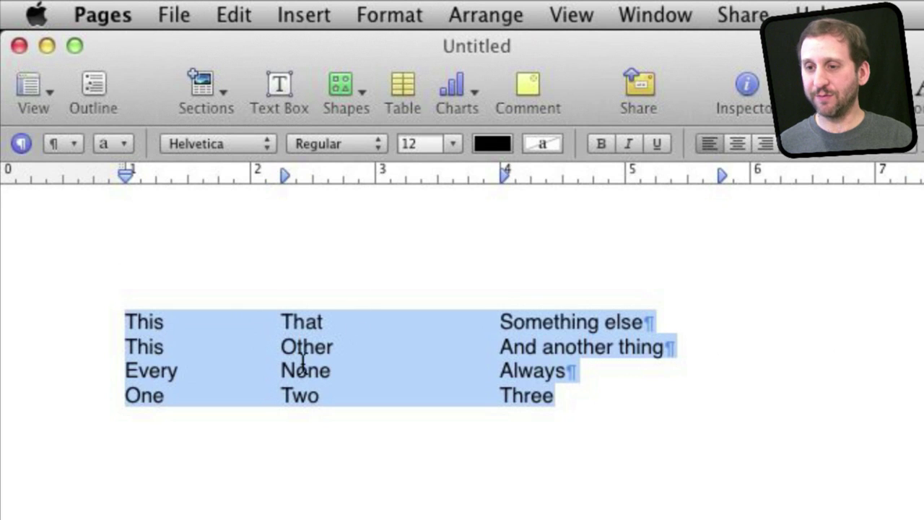
drag(503, 176, 442, 175)
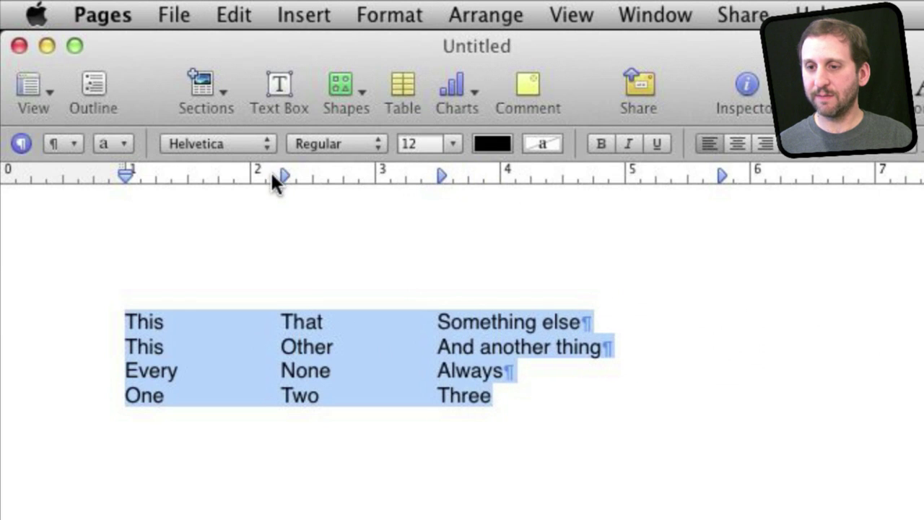
mouse_move(285, 175)
mouse_down()
mouse_move(330, 176)
mouse_move(267, 176)
mouse_up()
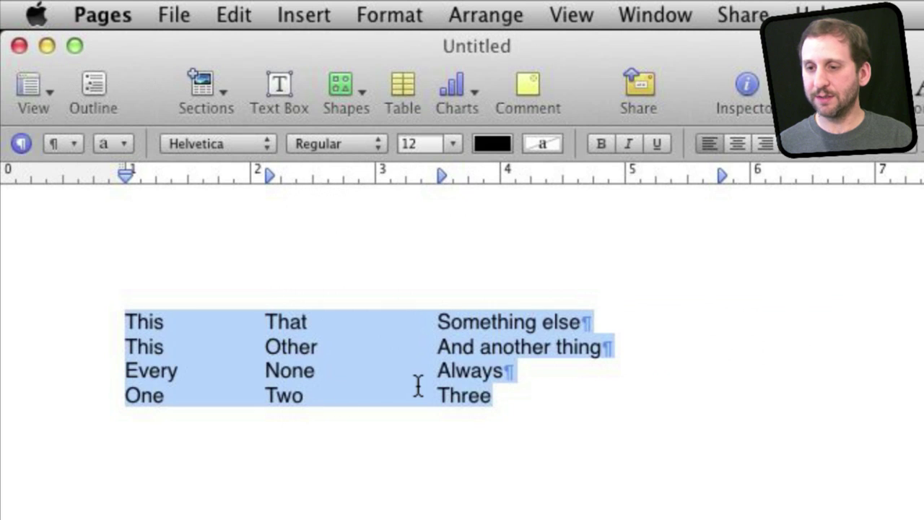
click(414, 289)
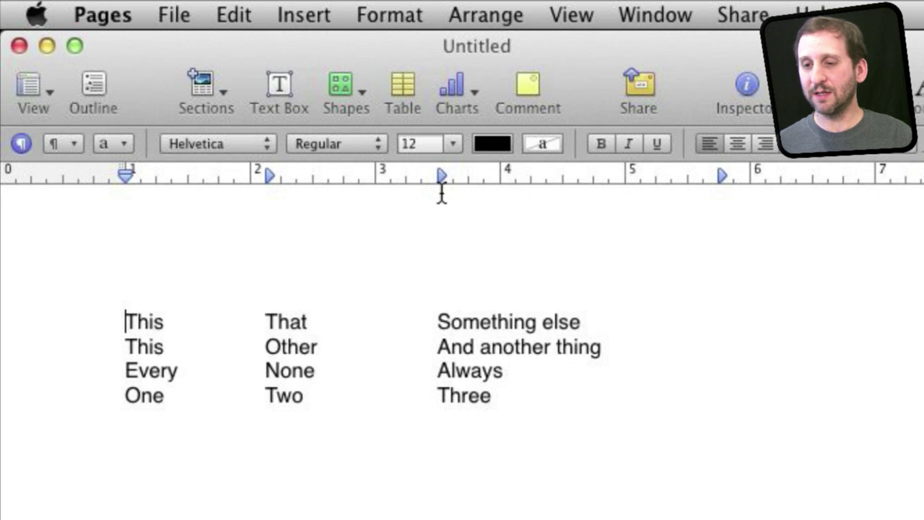
Change the third column's tab stop to a center tab for all rows and move it to about 3.9 inches.
drag(508, 397, 439, 320)
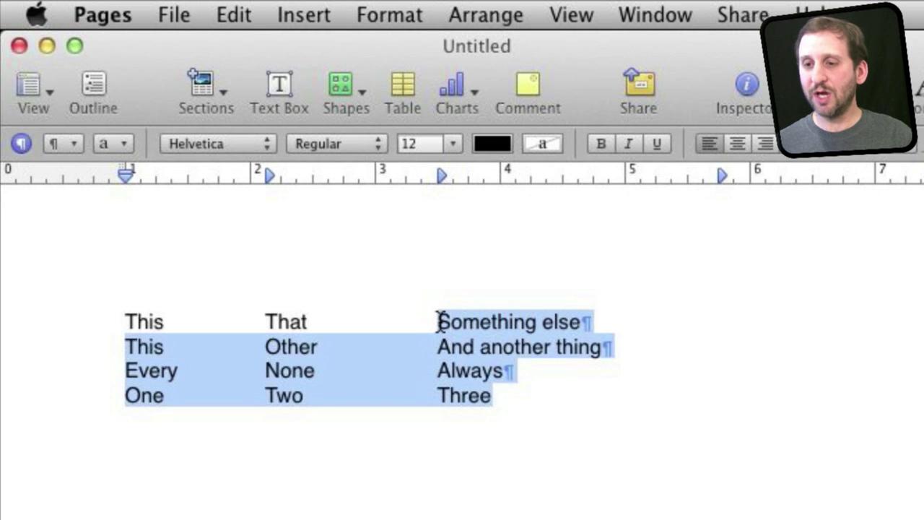
right_click(440, 175)
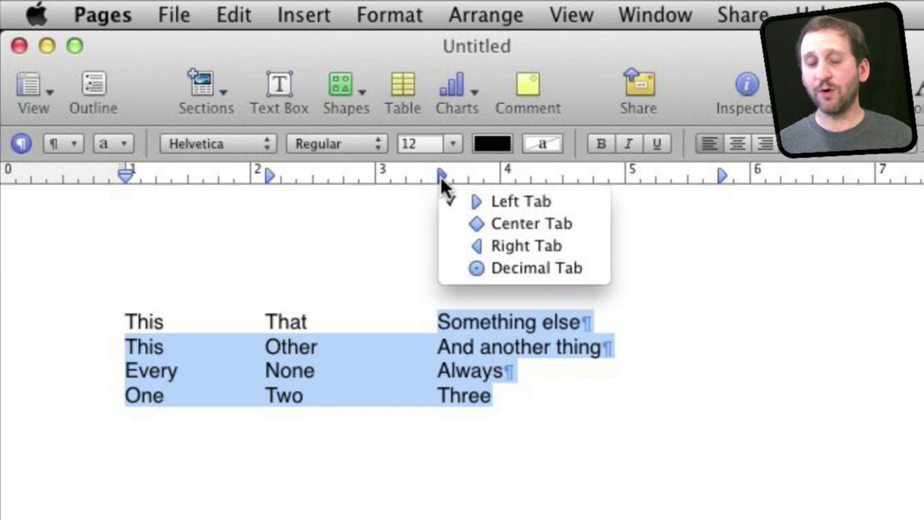
click(488, 230)
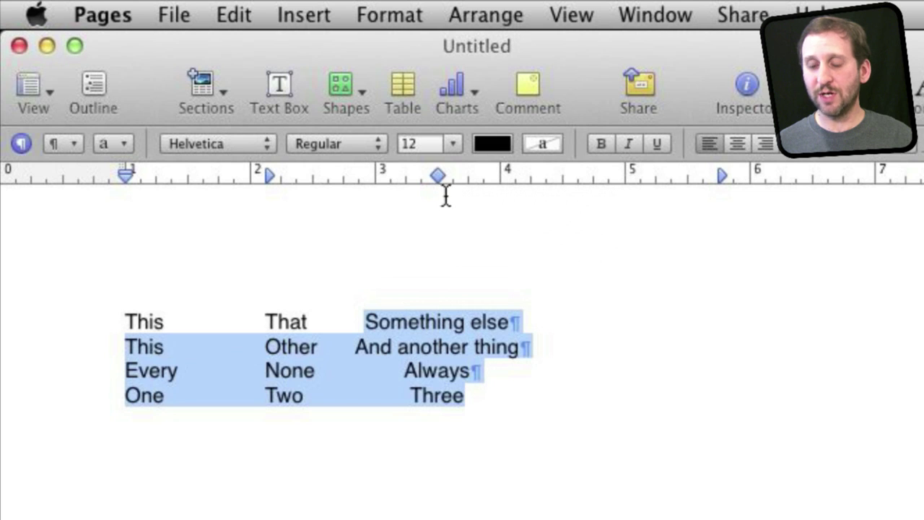
drag(438, 175, 484, 175)
Change the third column's tab stop to a right tab and place it at about 4.75 inches.
click(484, 176)
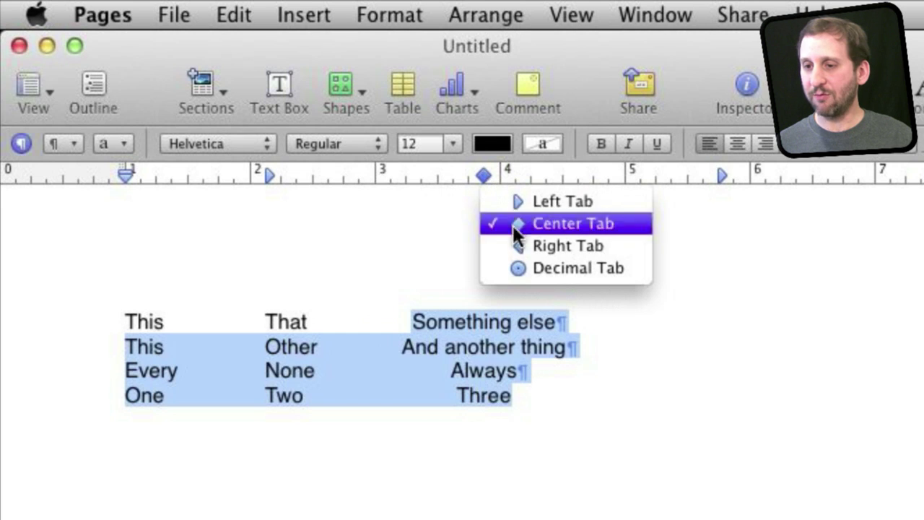
click(520, 243)
drag(481, 175, 698, 177)
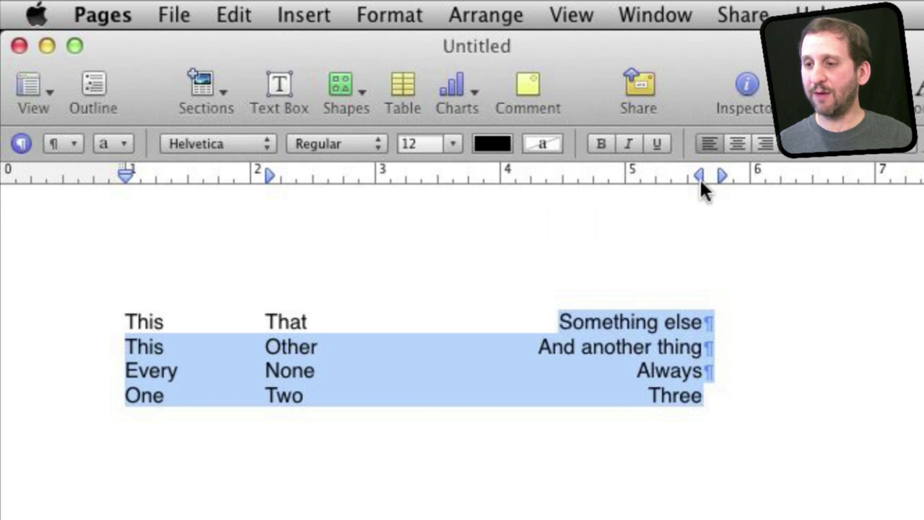
drag(699, 178, 591, 175)
Change the last tab stop to a decimal tab and enter $23.00 at it in the first row.
right_click(722, 175)
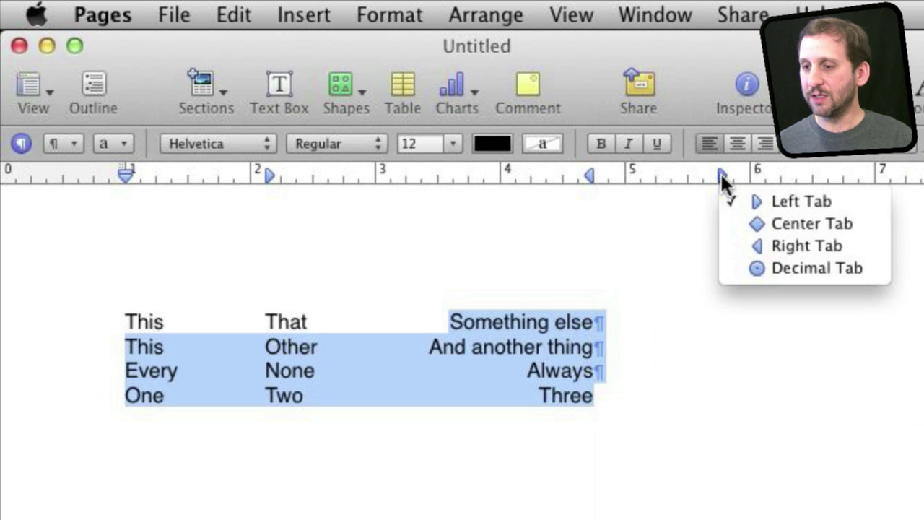
click(774, 270)
click(655, 316)
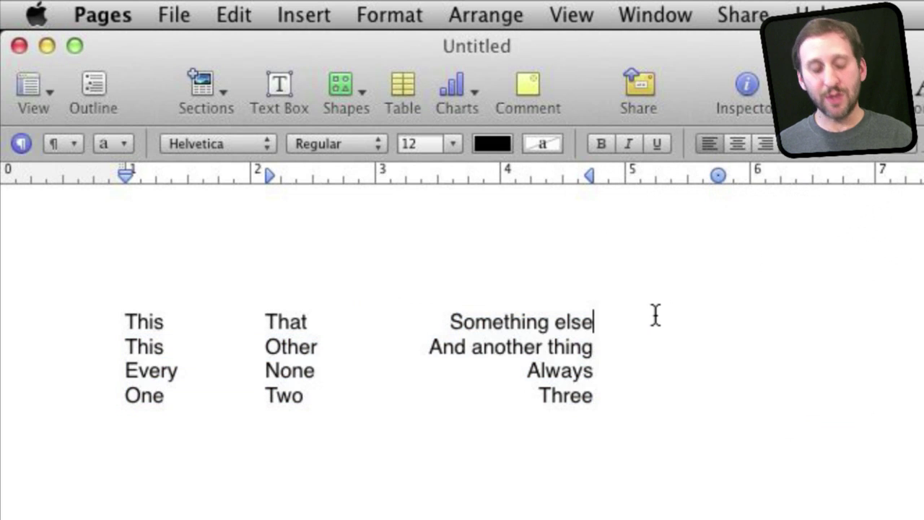
key(Tab)
text($)
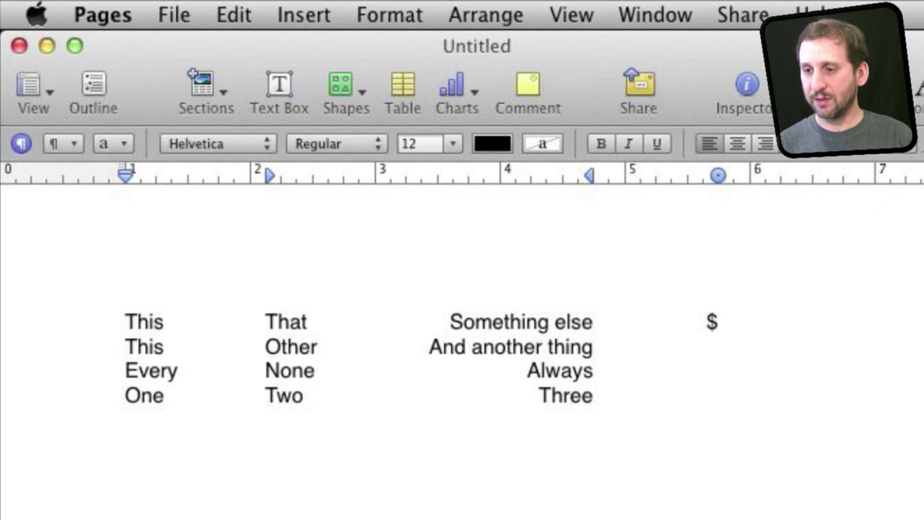
text(23.00)
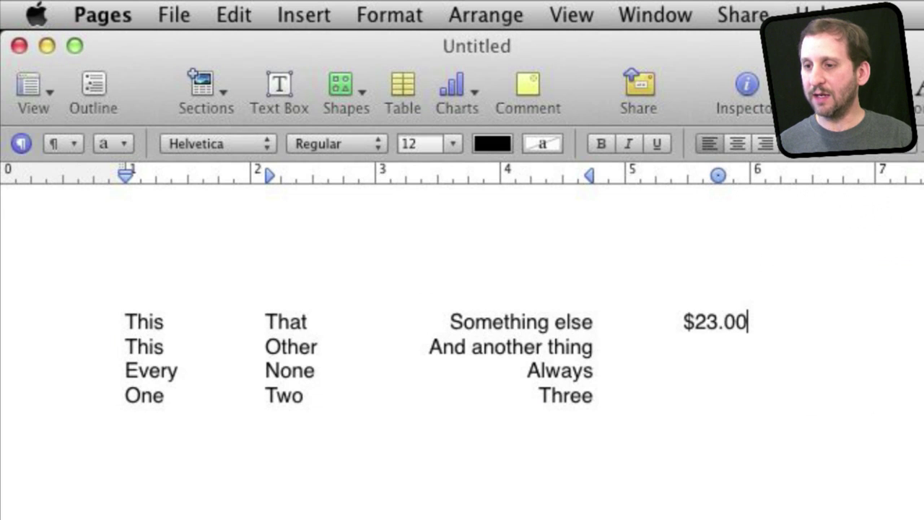
Enter $7.00 in the second row and $35.00001 in the third row at the decimal tab stop.
click(705, 342)
key(Tab)
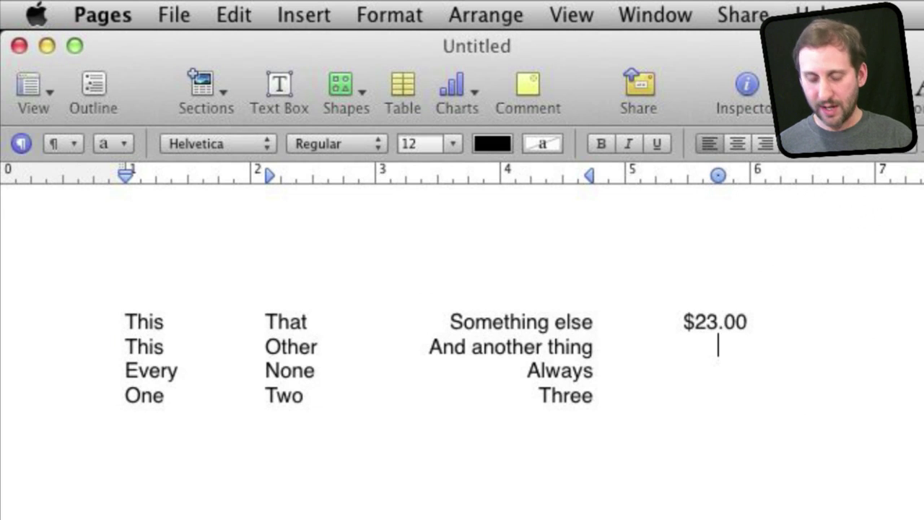
text(#)
key(BackSpace)
text($7.00)
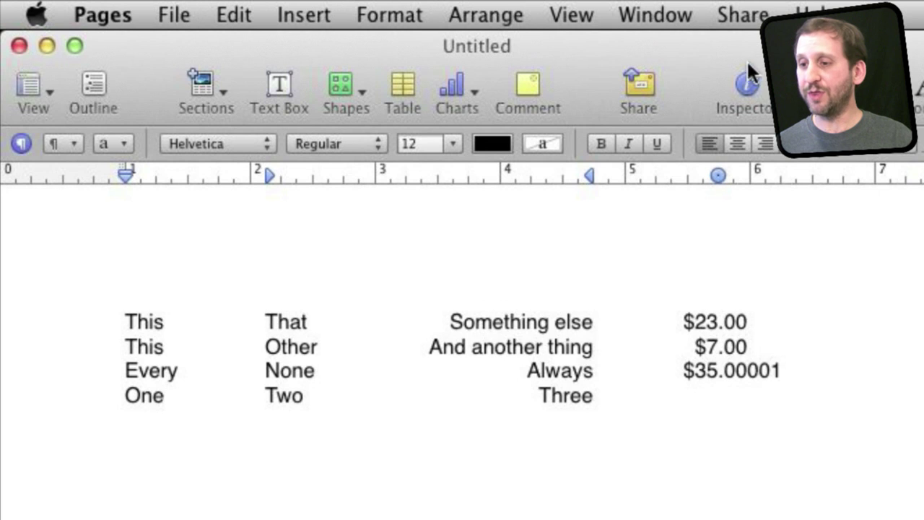
Show the text tab settings in the Inspector, keep it beside the columns and select all four rows of text.
click(746, 83)
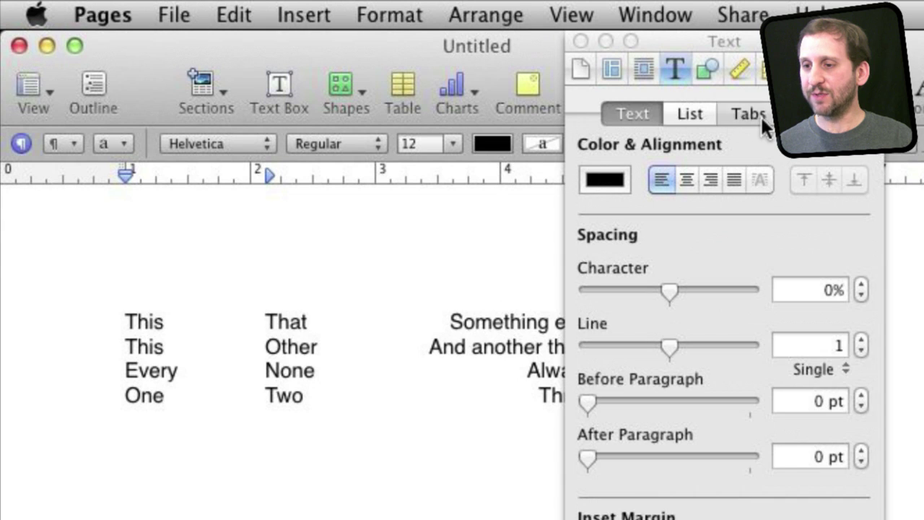
click(751, 116)
drag(747, 54, 859, 54)
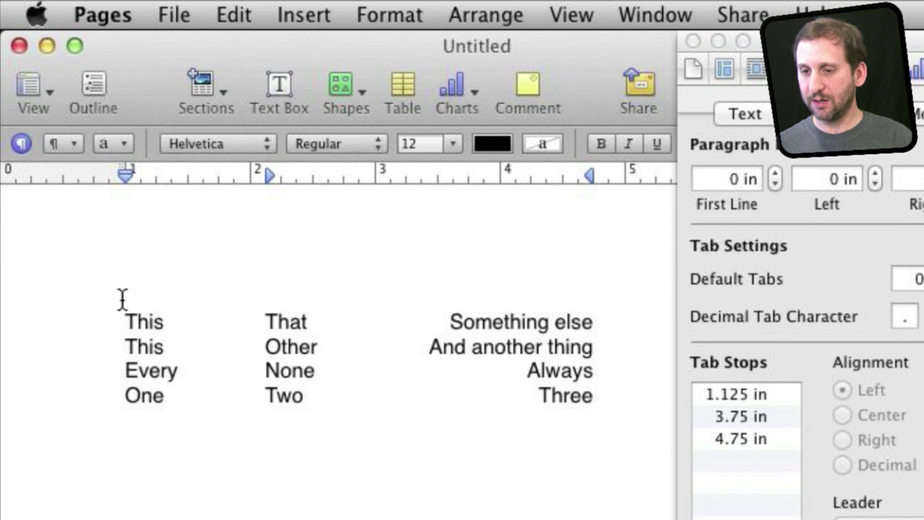
drag(125, 322, 619, 439)
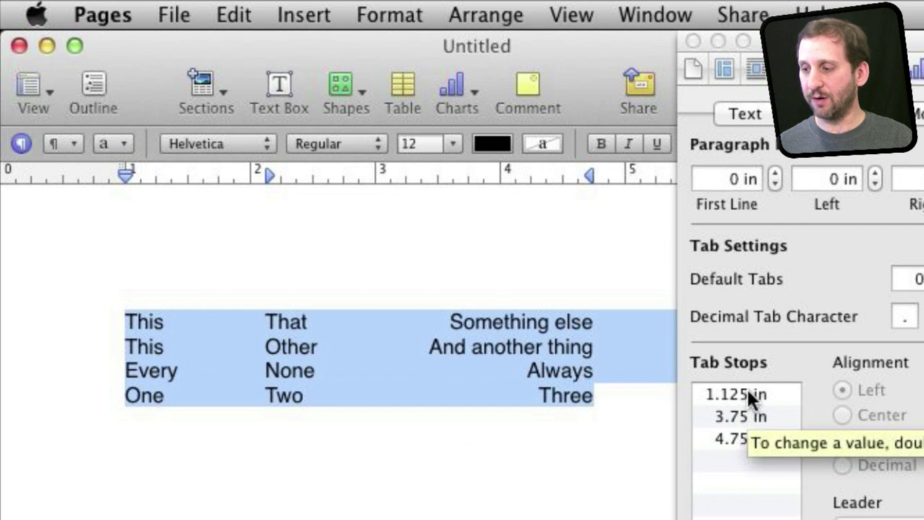
drag(848, 41, 790, 42)
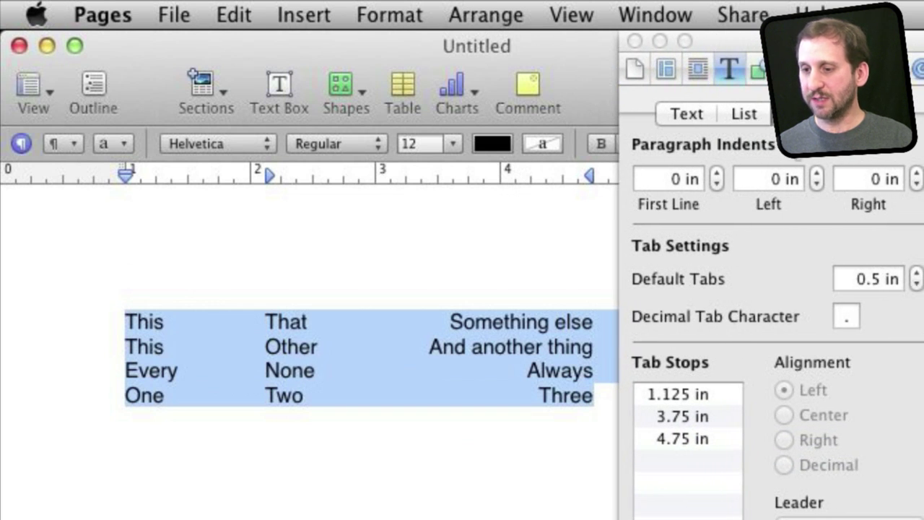
Try left and center alignment on the 3.75 in tab stop for the selected rows, and return it to right alignment.
click(680, 438)
click(688, 417)
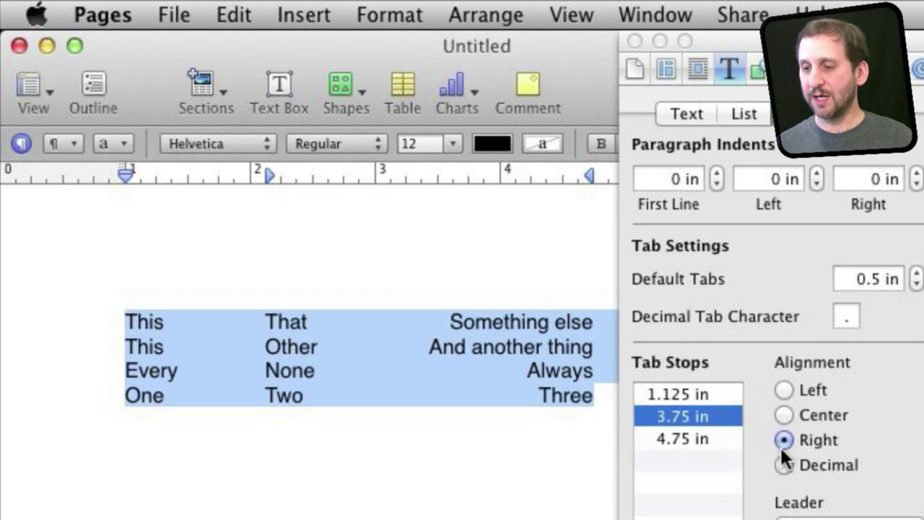
click(786, 388)
click(784, 415)
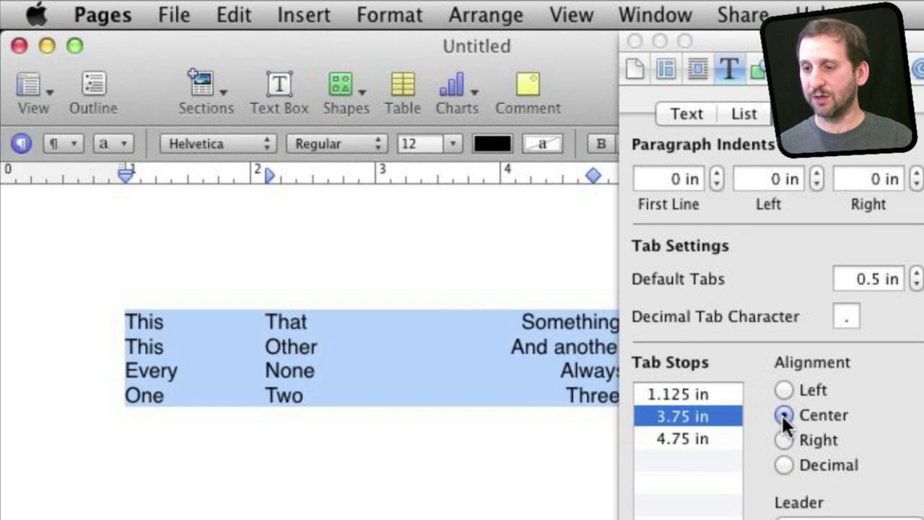
click(784, 439)
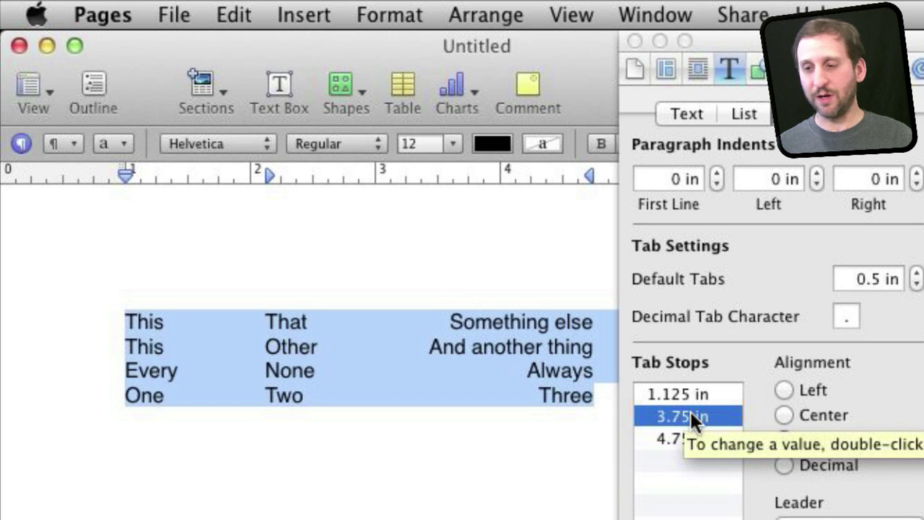
Add a dotted leader to the 3.75 in tab stop and insert ABC before "Always" in the third row.
click(816, 519)
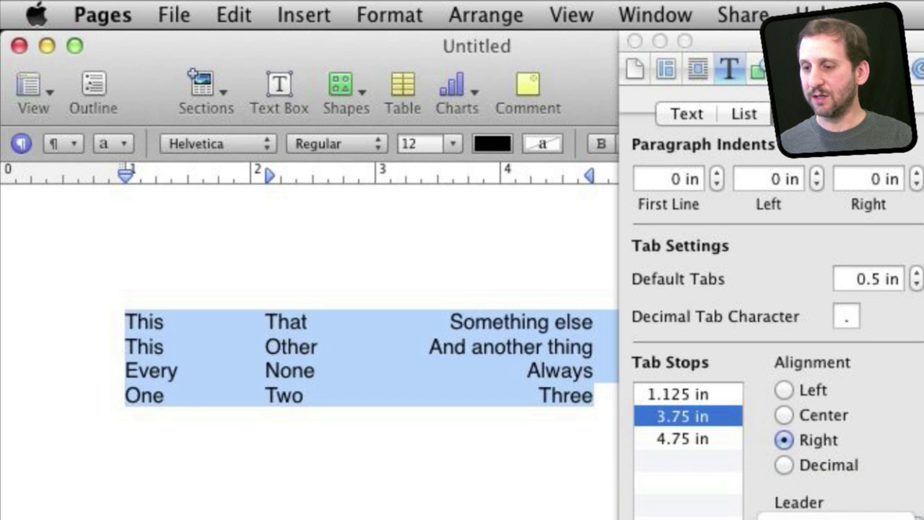
click(823, 517)
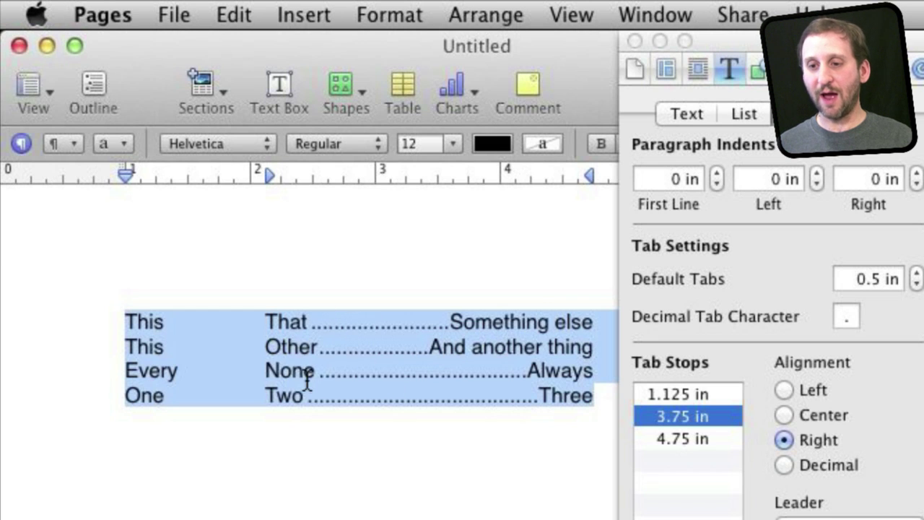
click(528, 371)
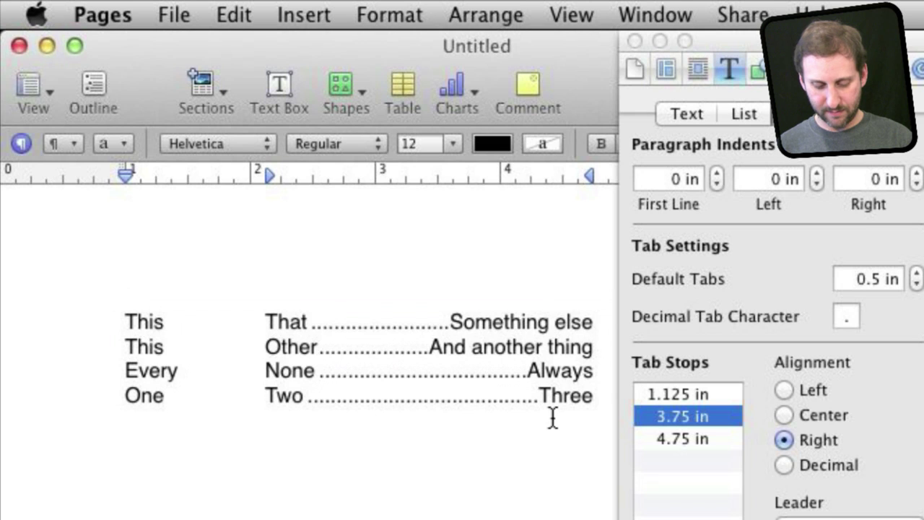
text(ABC)
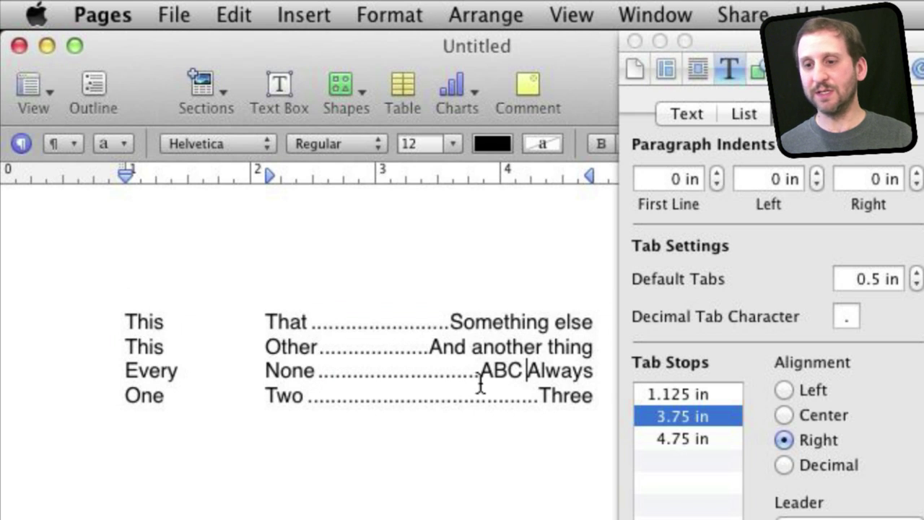
Open the choice of leader styles for the 3.75 in tab stop.
click(845, 516)
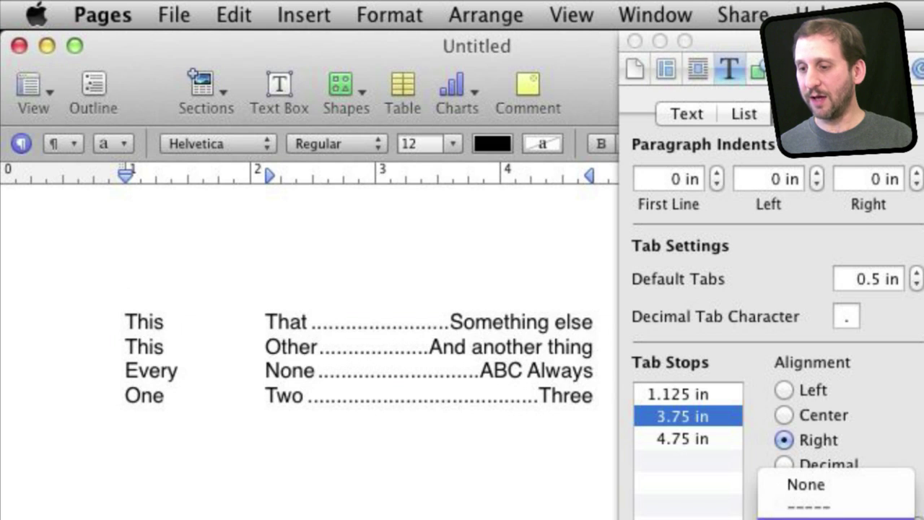